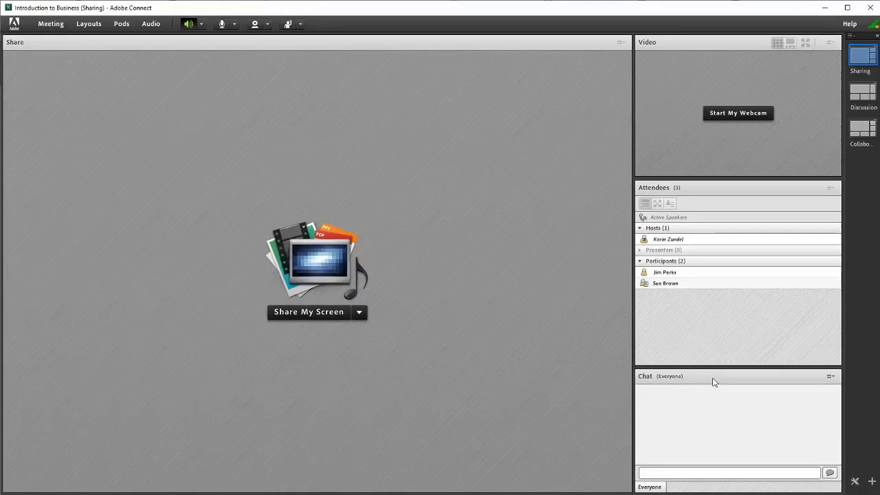
left_click_drag(713, 382, 307, 152)
left_click(303, 242)
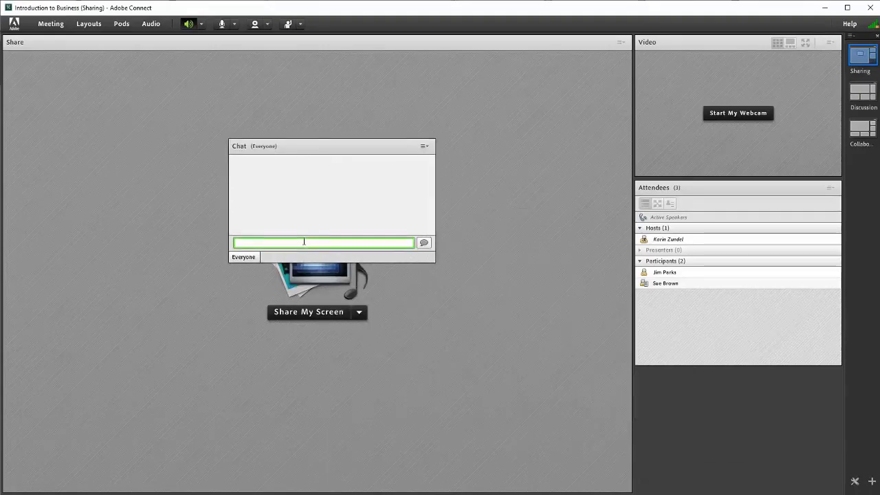
type("https://youtu.be/lDMOfUWxpgA")
key("Return")
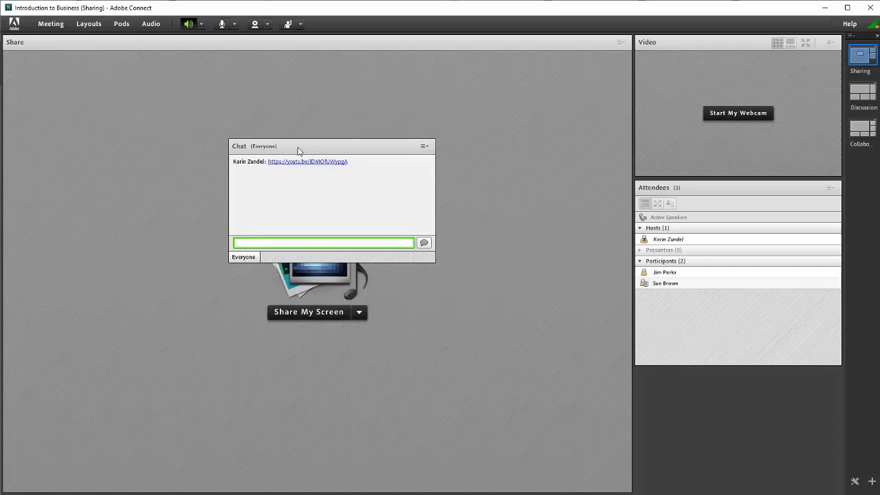
left_click_drag(297, 150, 708, 383)
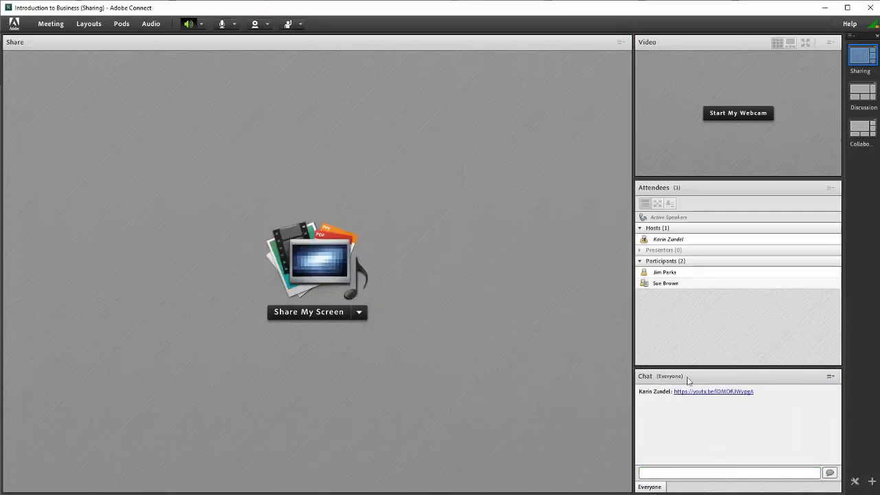
left_click(360, 312)
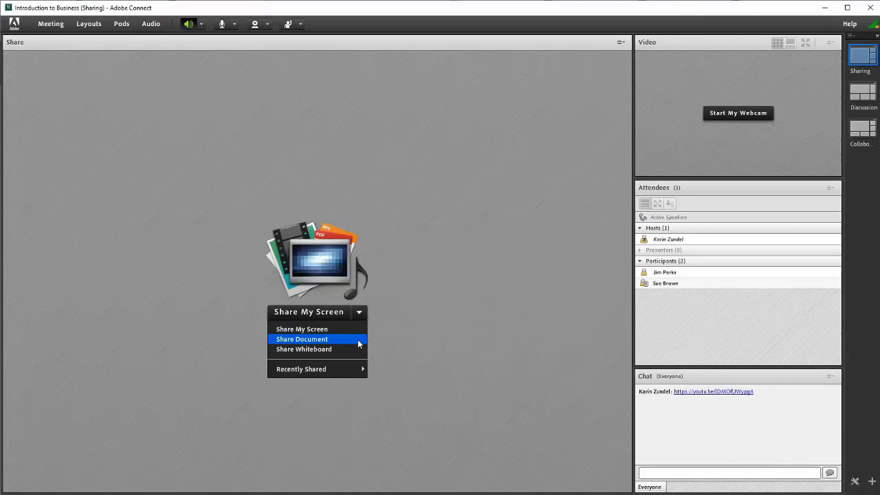
left_click(122, 24)
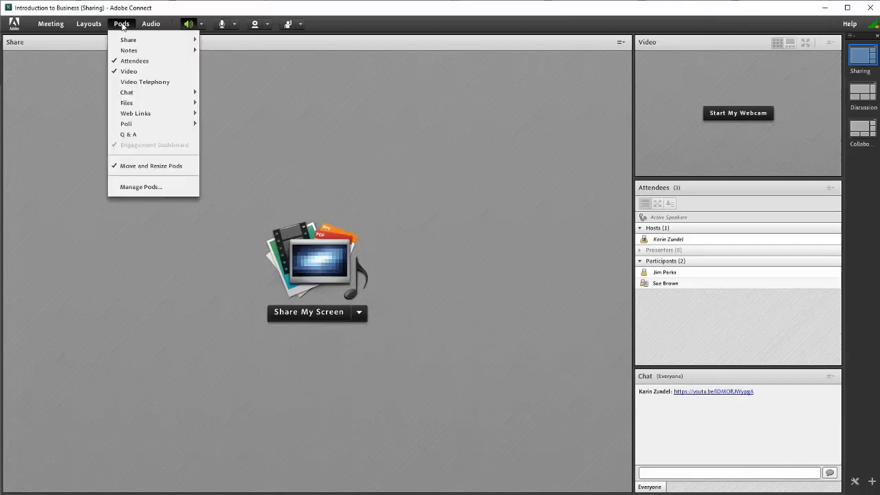
mouse_move(129, 40)
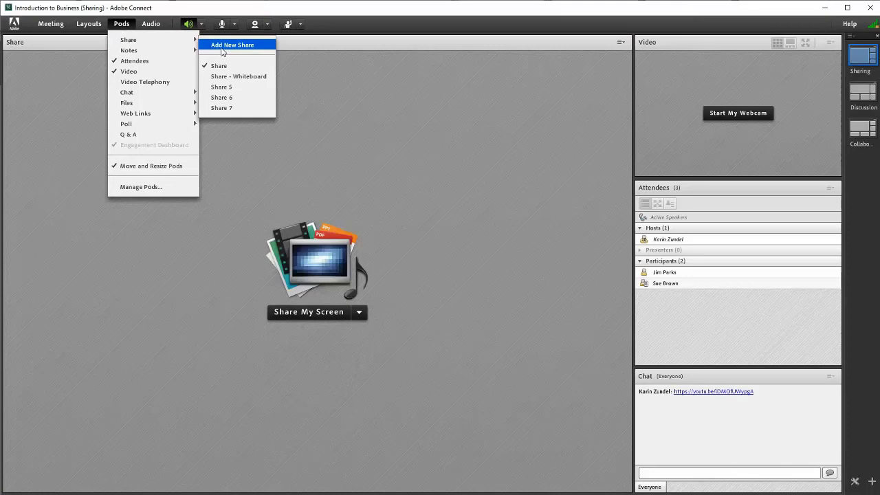
- Share the YouTube Pod from the Extra Pods folder of Shared Content and search it for "accounting"
left_click(359, 311)
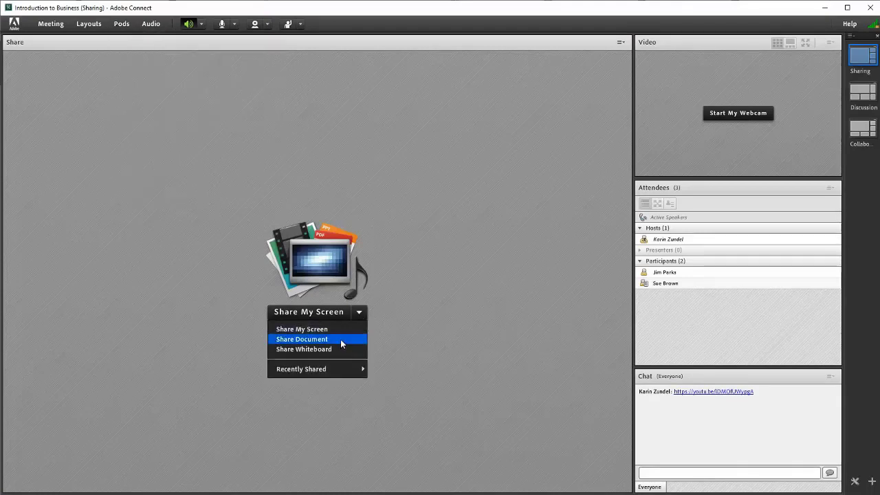
left_click(302, 339)
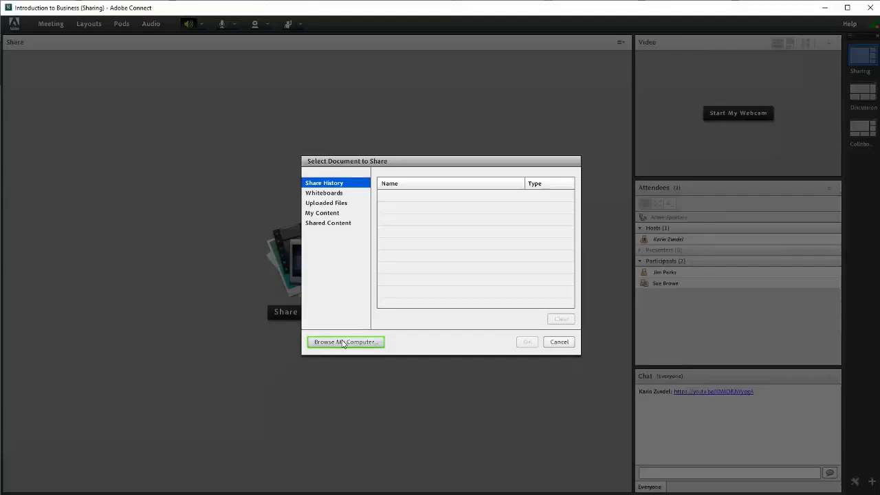
left_click(343, 223)
left_click(406, 197)
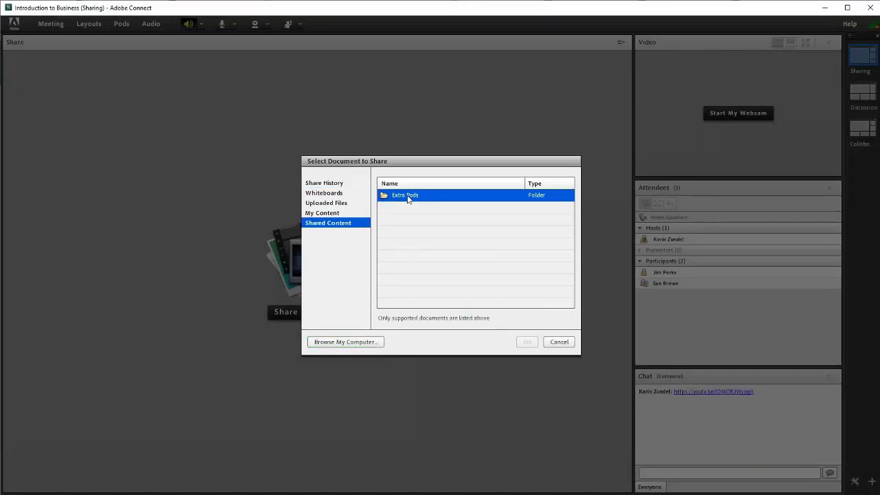
left_click(524, 342)
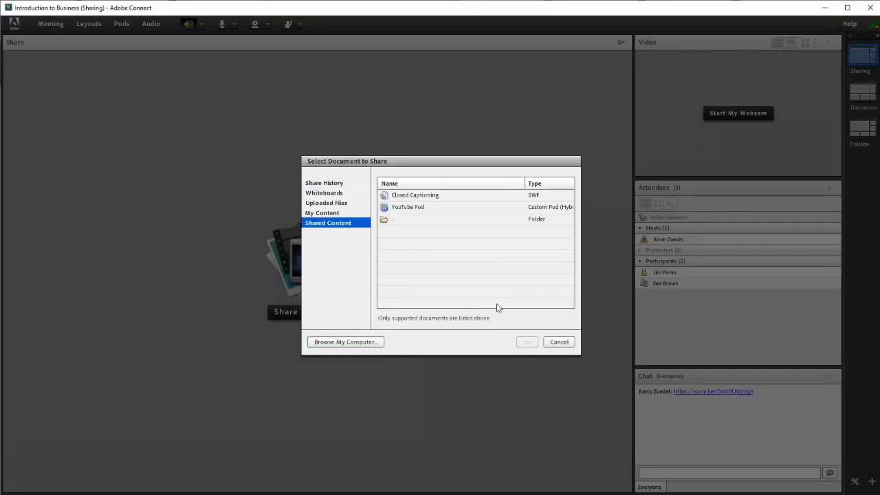
left_click(418, 218)
left_click(417, 207)
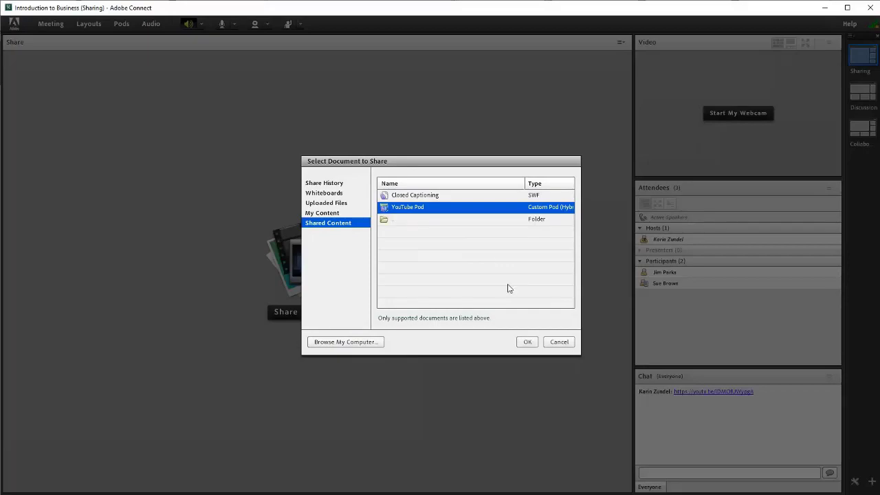
left_click(526, 343)
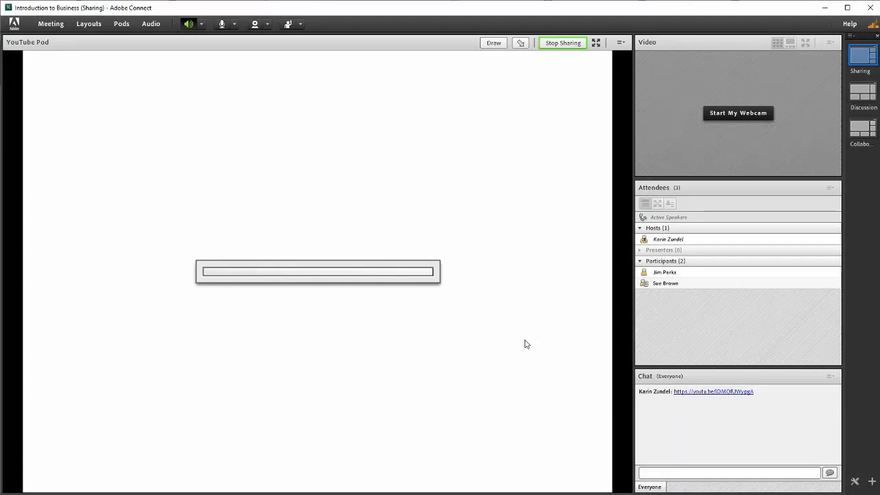
type("accounting")
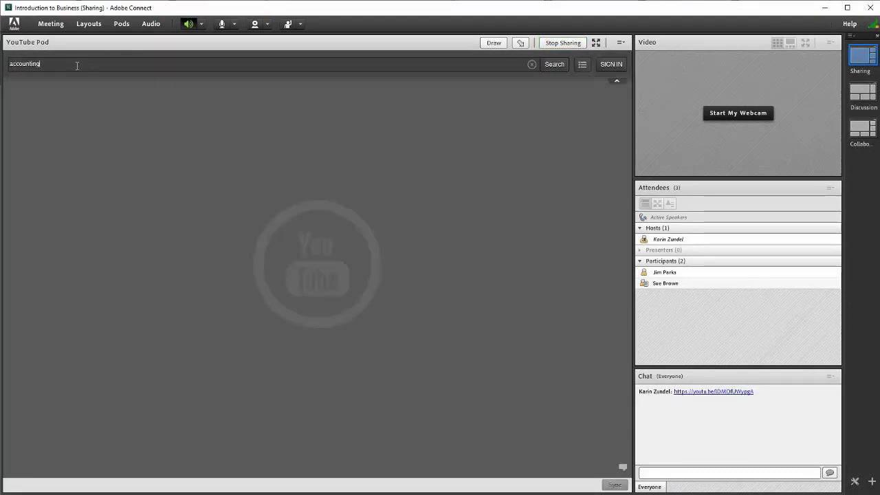
key("Return")
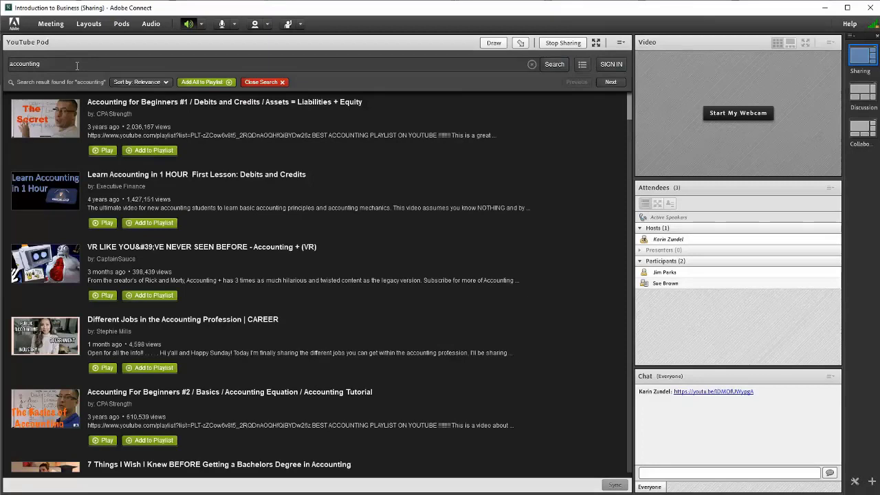
- Copy the Video1 link from Notepad and search for it in the meeting's YouTube Pod, replacing the "accounting" search
key("alt+Tab")
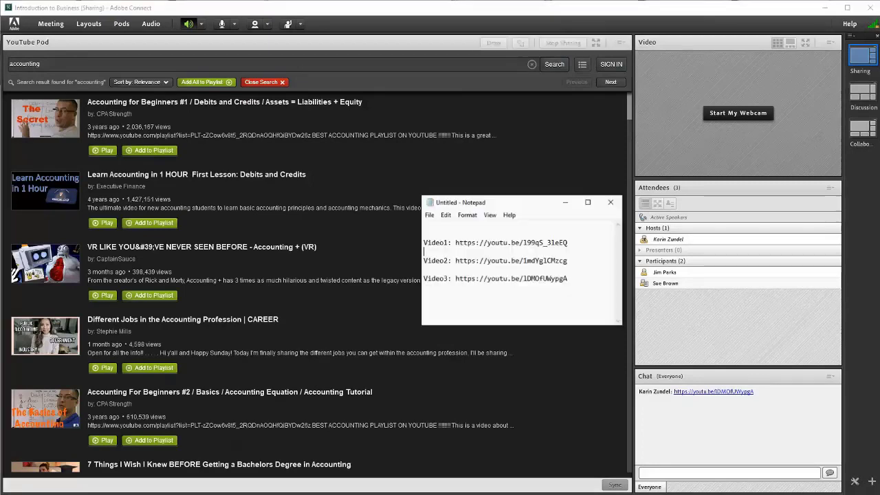
left_click_drag(459, 240, 569, 241)
right_click(563, 236)
left_click(586, 271)
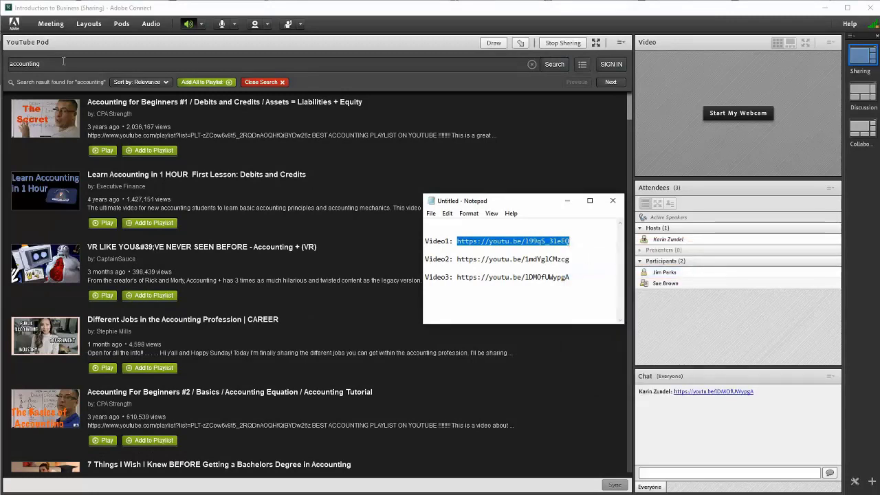
left_click(5, 66)
key("ctrl+a")
key("ctrl+v")
key("Return")
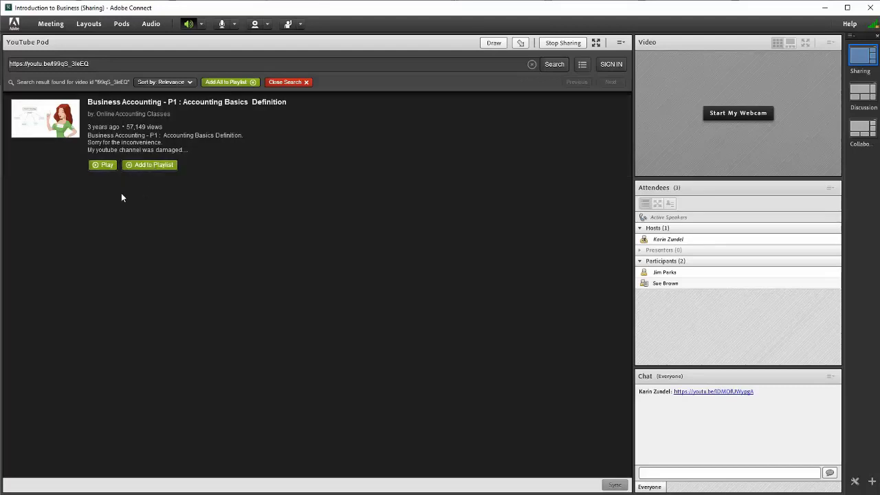
- Play and pause the video "Business Accounting - P1 : Accounting Basics Definition" and toggle its Sync setting
left_click(103, 166)
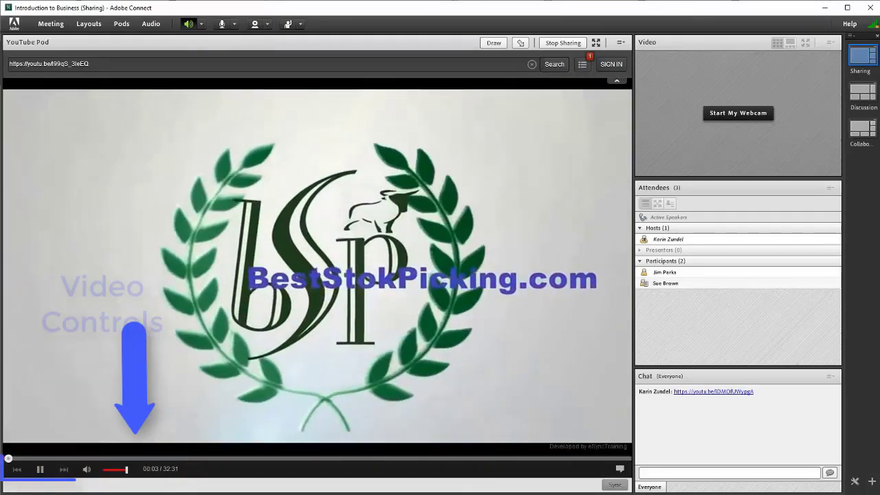
left_click(40, 470)
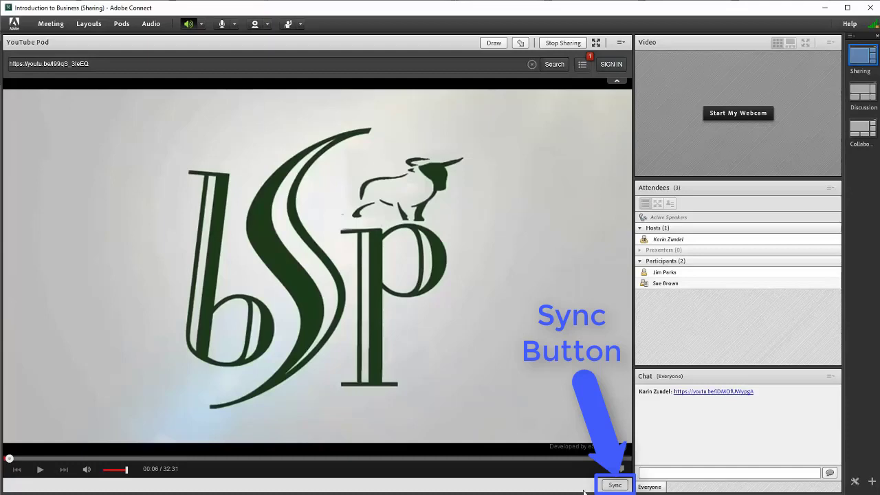
left_click(614, 486)
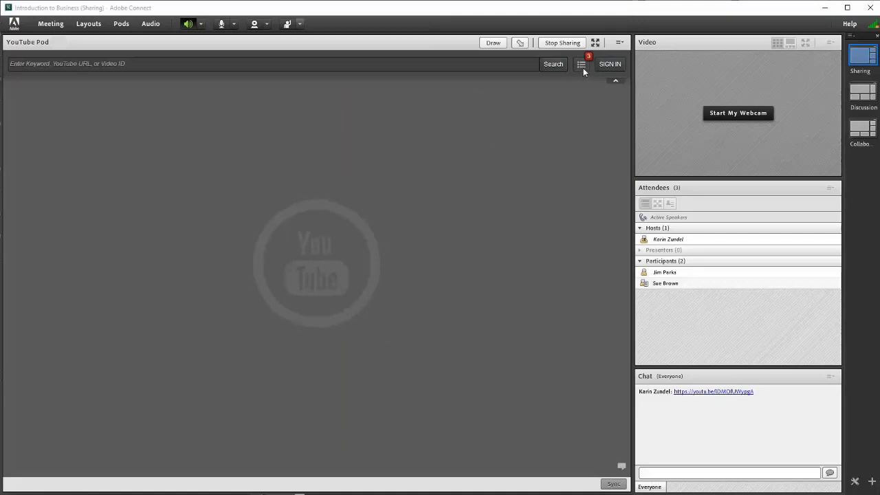
- Examine the separate playlists of YouTube Pod and YouTube Pod (2)
left_click(582, 66)
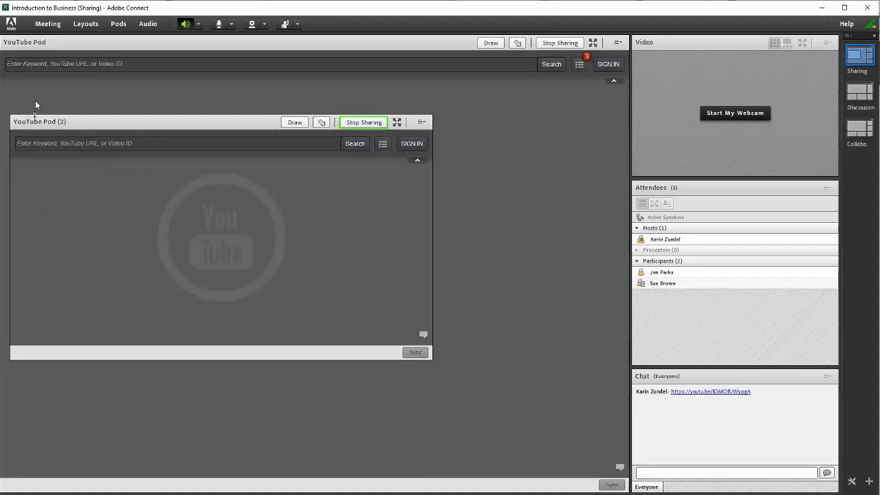
left_click(60, 120)
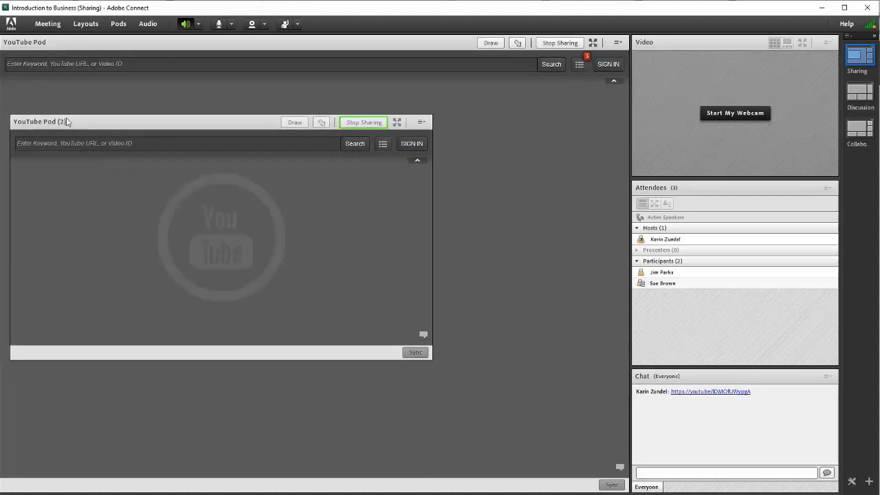
left_click(382, 143)
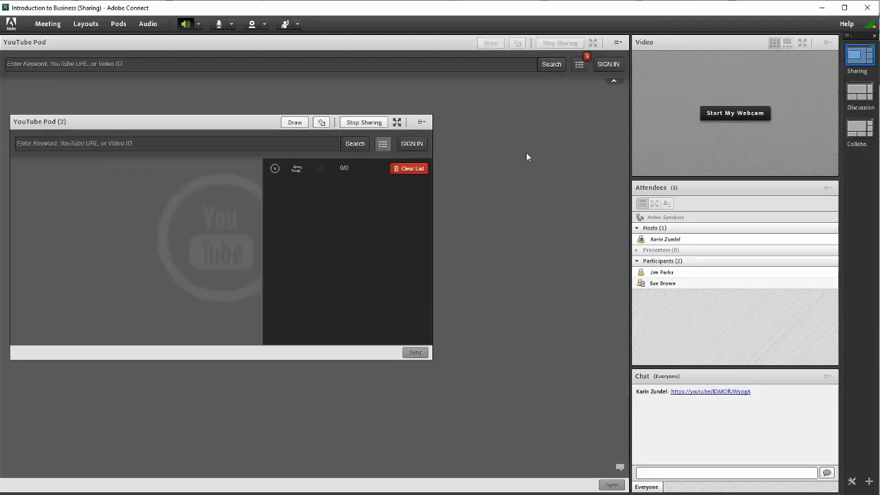
left_click(579, 65)
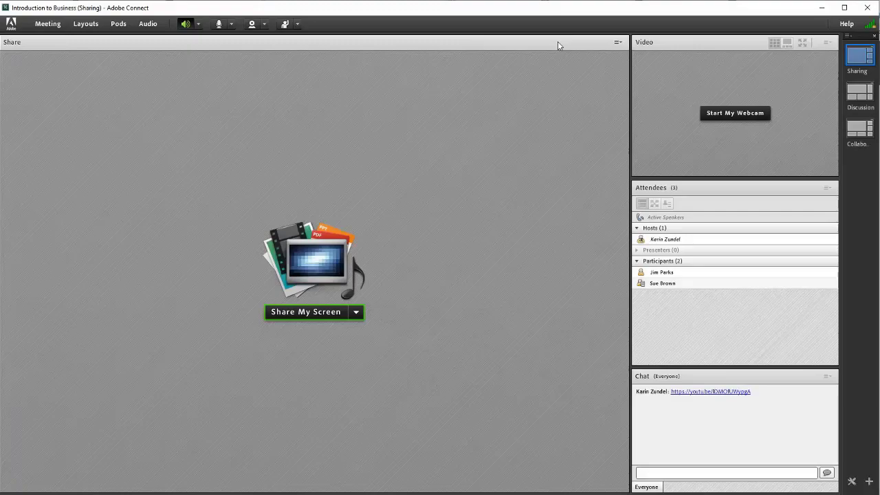
- Create a new blank meeting layout named YouTube
left_click(869, 481)
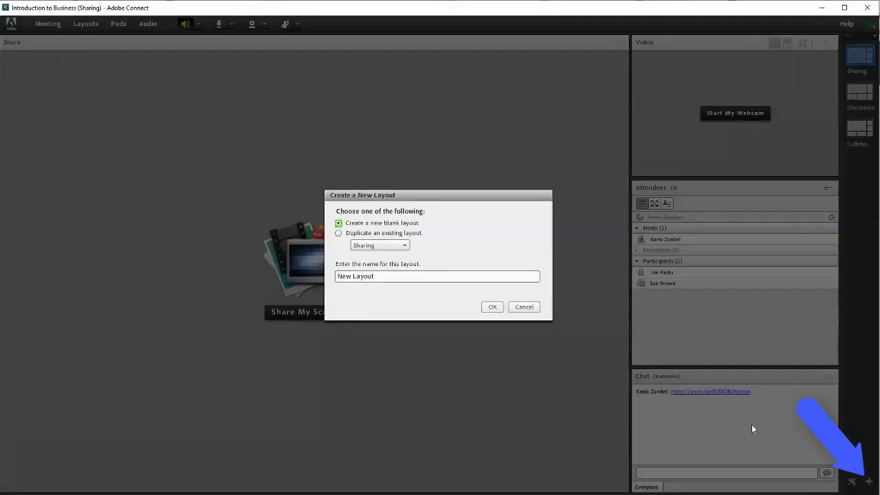
type("YouTube")
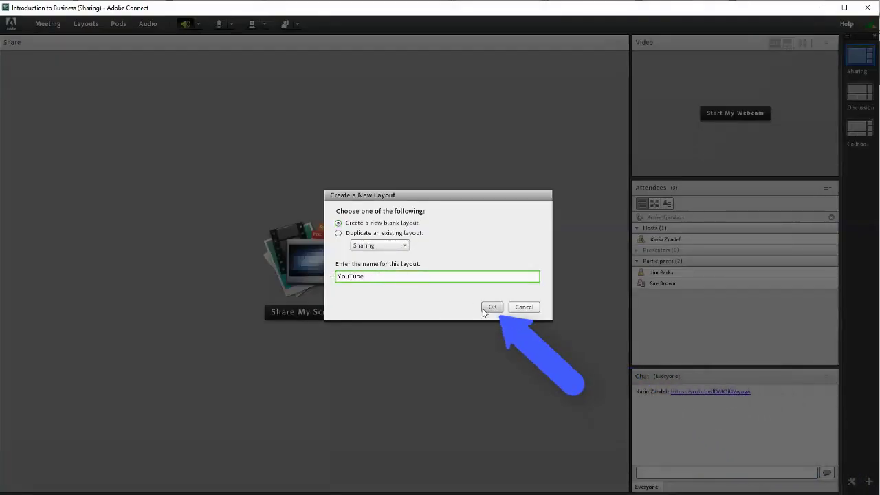
left_click(490, 310)
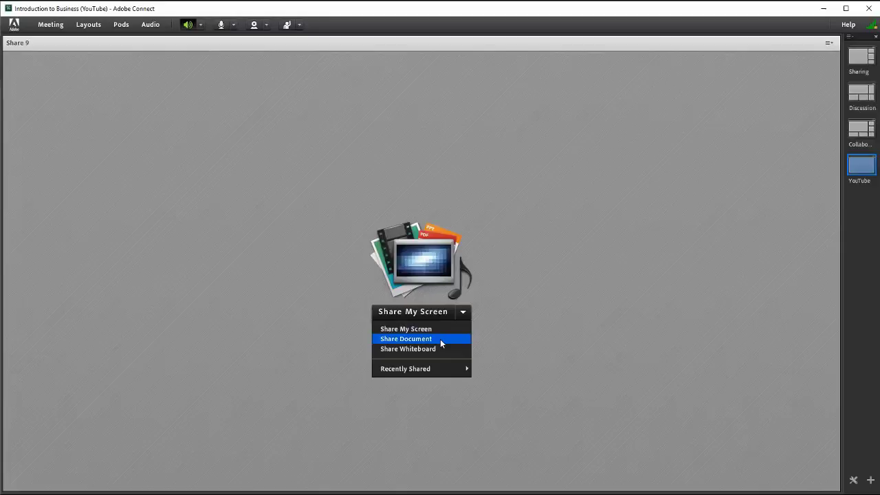
- Share the YouTube Pod from the Extra Pods folder of Shared Content in the YouTube layout
left_click(440, 339)
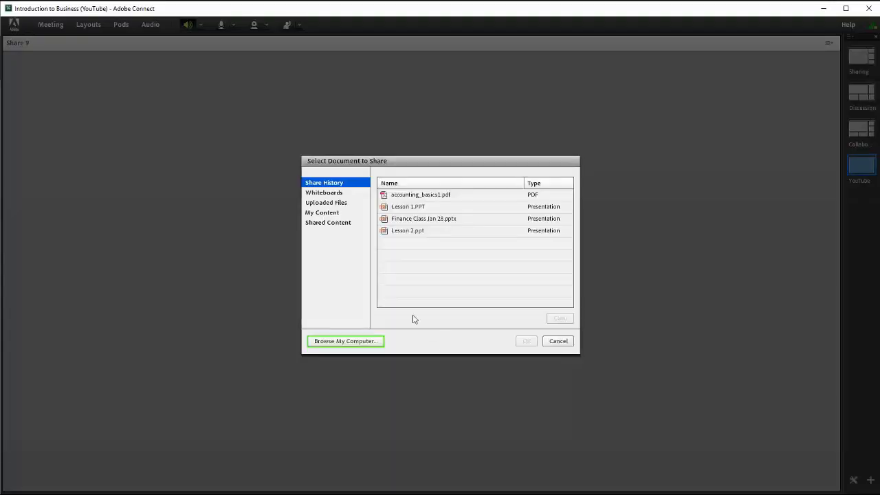
left_click(332, 223)
left_click(388, 197)
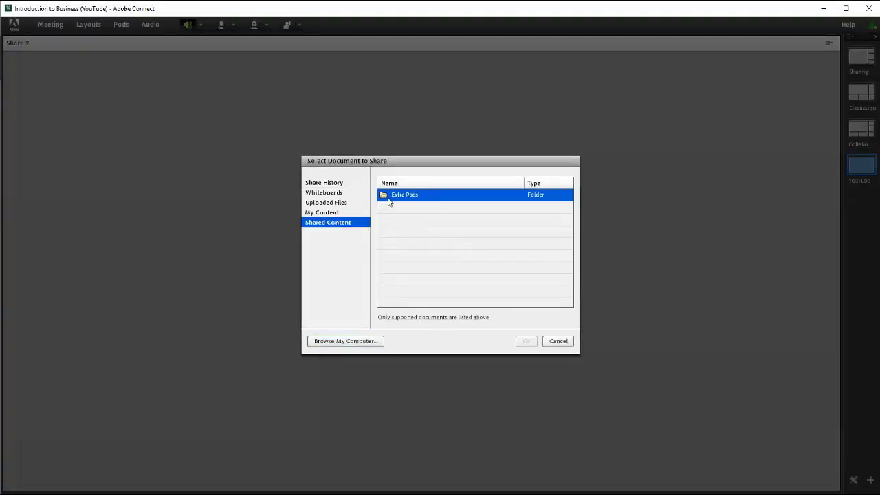
double_click(395, 198)
left_click(413, 208)
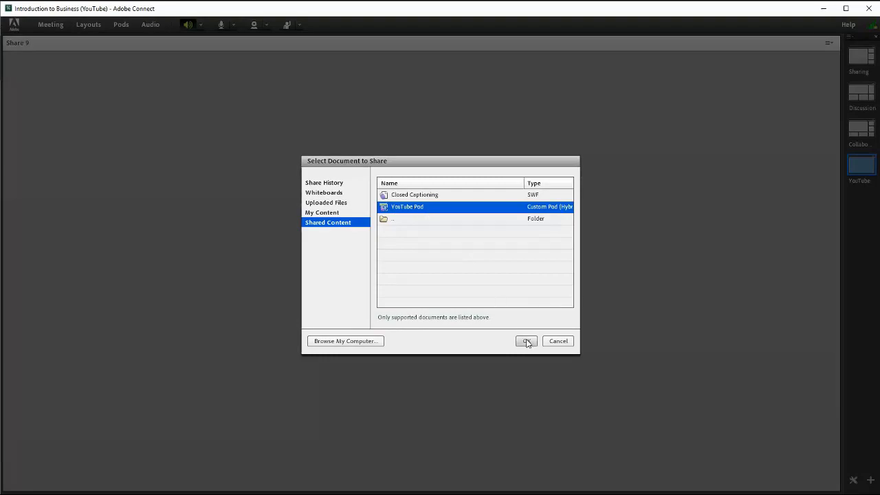
left_click(527, 341)
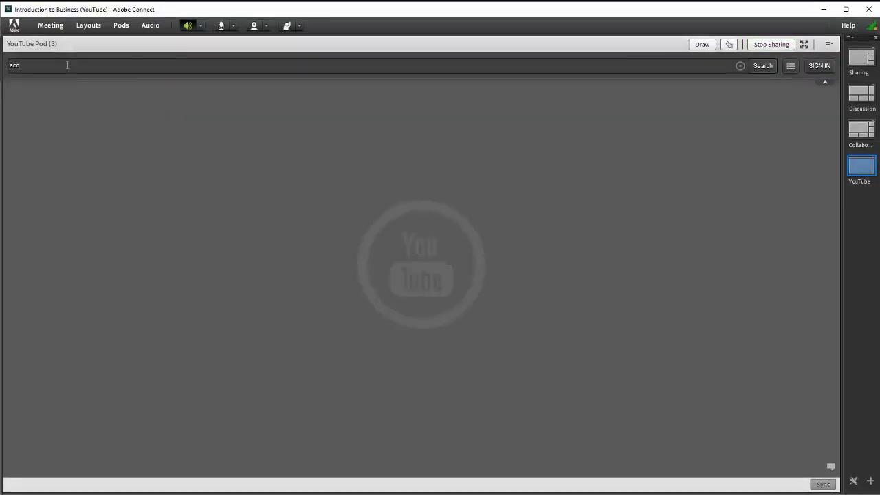
- Search for "accounting", add Accounting for Beginners #1, the Accounting + (VR) video and Accounting For Beginners #2 to the playlist, and close the results
left_click(68, 65)
type("accounting")
key("Return")
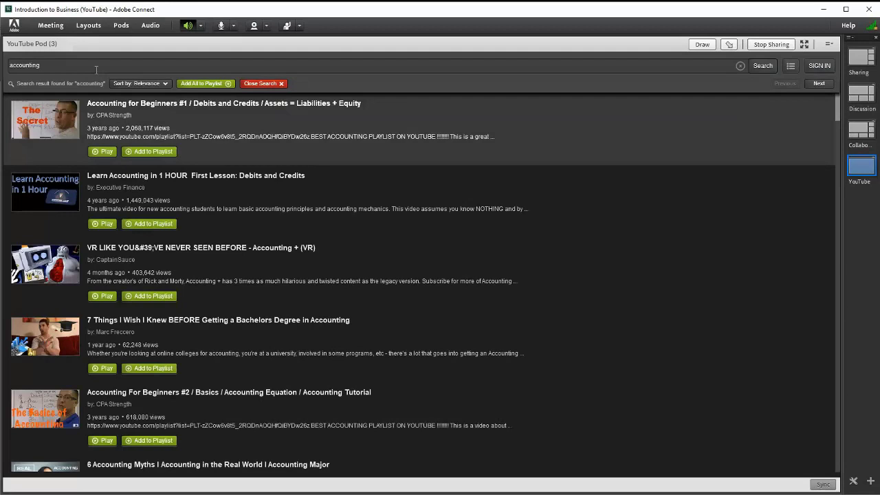
left_click(137, 151)
left_click(149, 295)
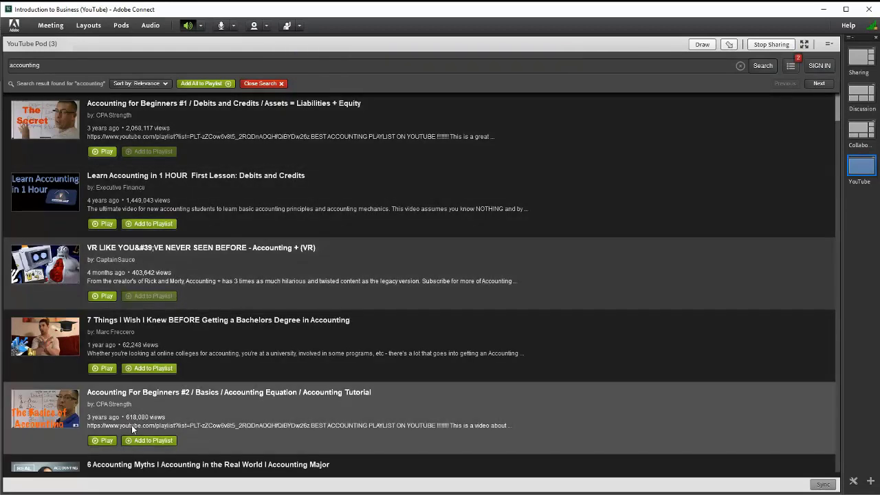
left_click(150, 440)
left_click(280, 83)
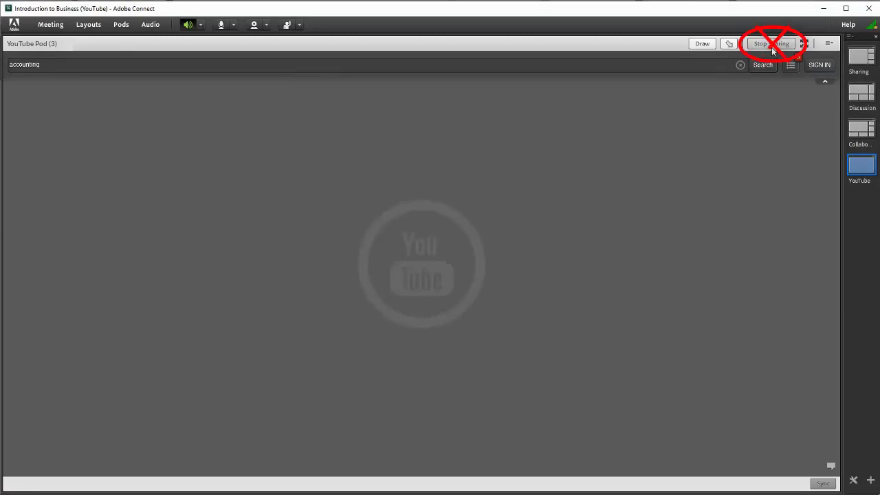
- Switch to the Sharing layout and back to YouTube, and play "Assets vs Liabilities With Examples!" from the pod's playlist
left_click(859, 58)
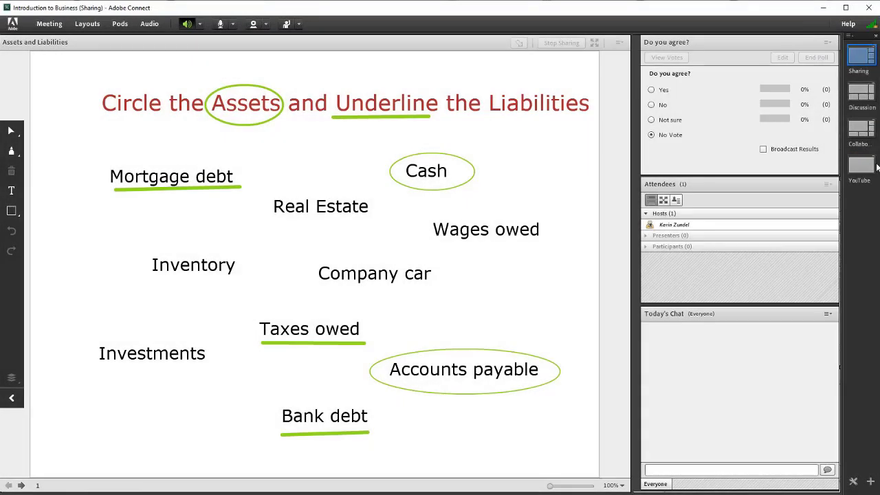
left_click(861, 165)
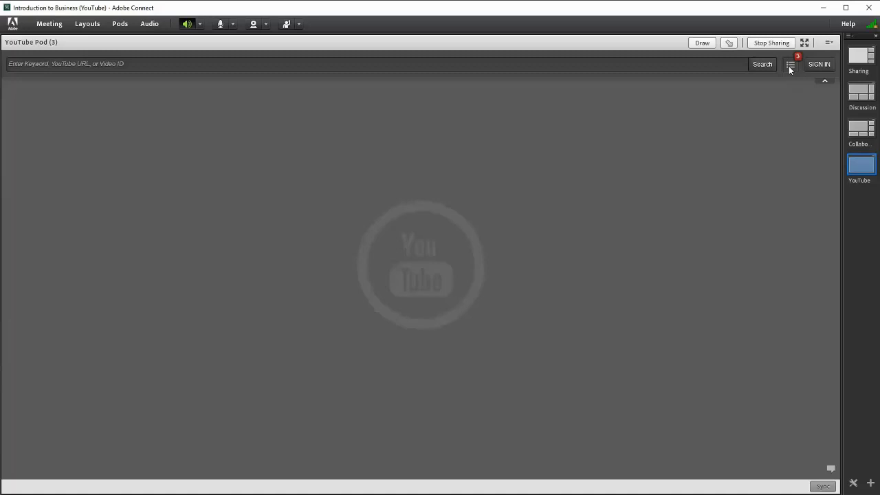
left_click(790, 64)
left_click(745, 171)
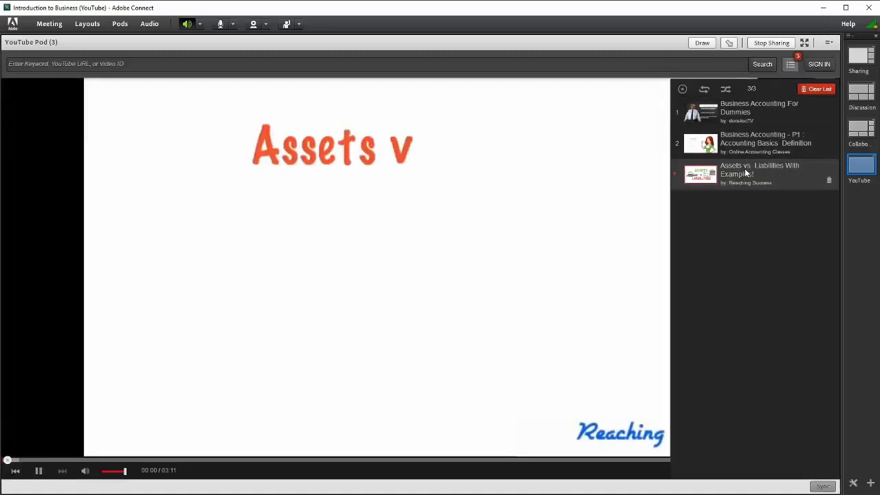